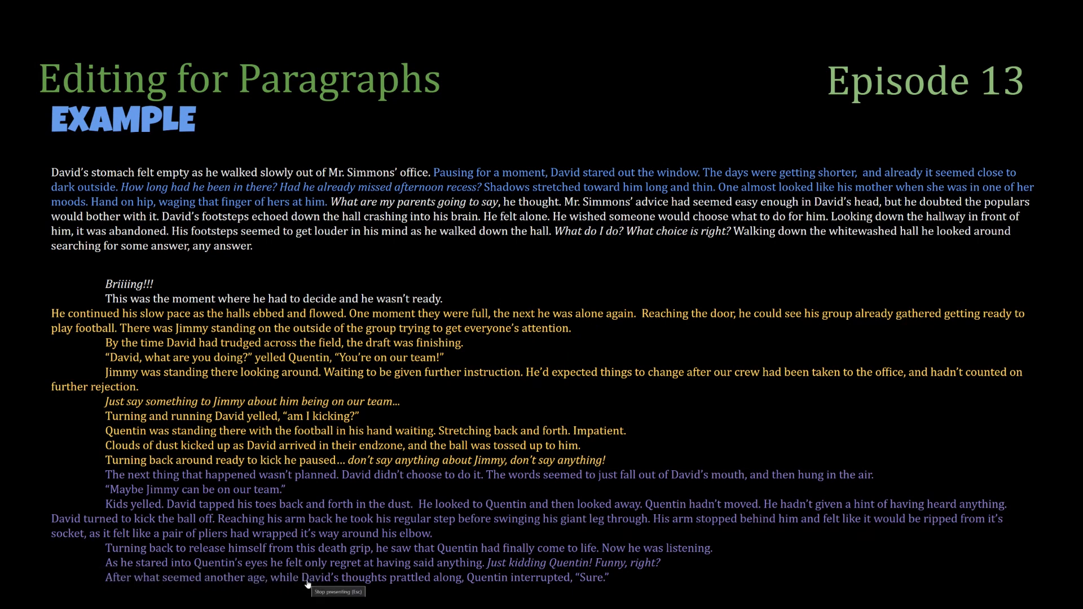
# Leave the slideshow and break the example story after its first sentence, starting an indented paragraph at "Pausing for a moment".
pyautogui.click(307, 584)
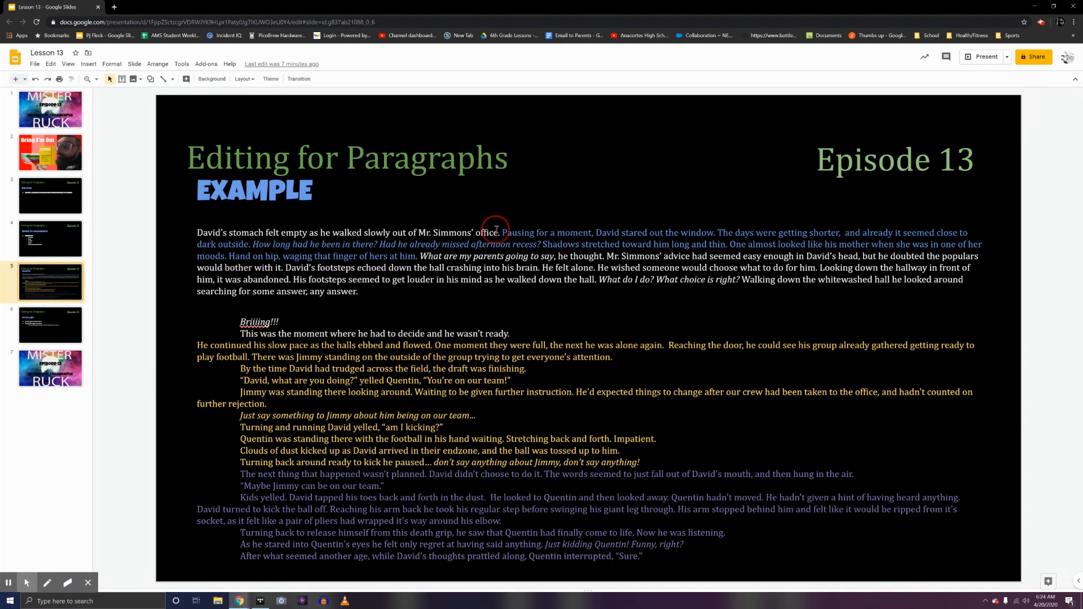
pyautogui.click(717, 232)
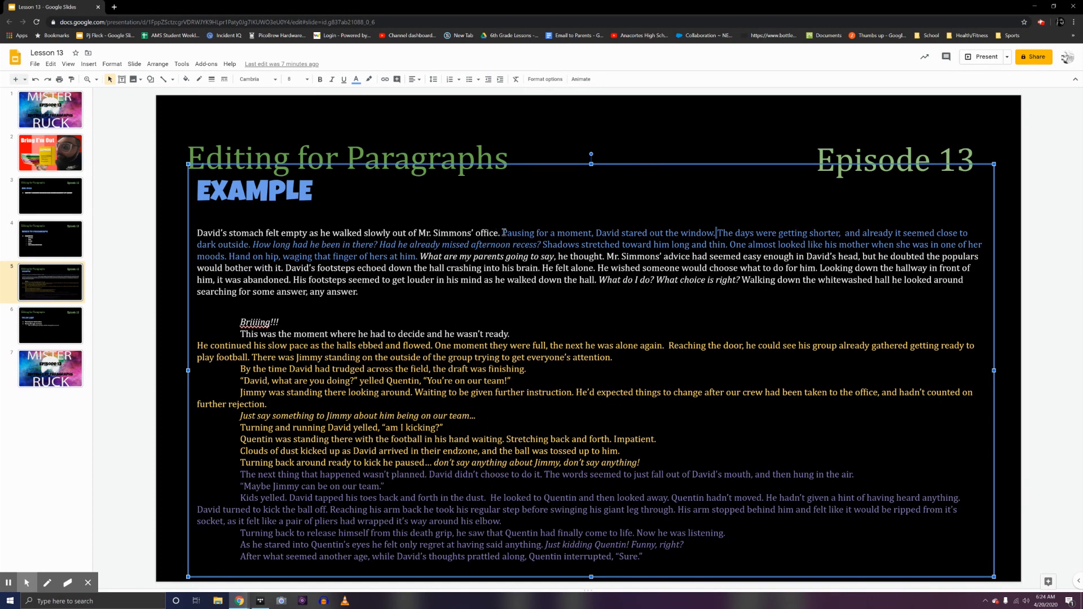
pyautogui.moveTo(504, 233); pyautogui.dragTo(341, 221)
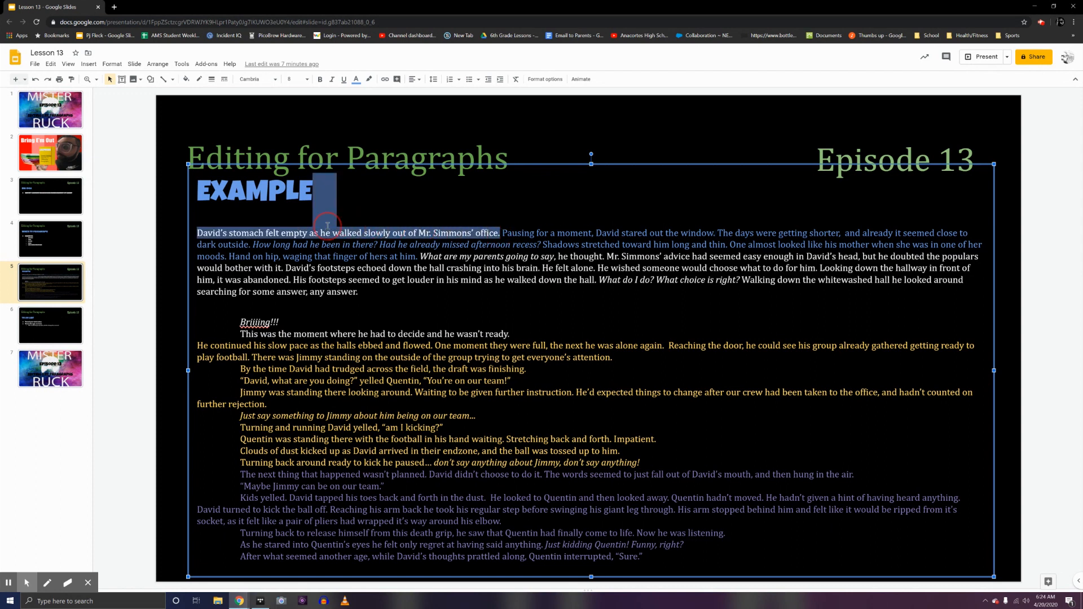
pyautogui.moveTo(502, 232); pyautogui.dragTo(595, 235)
pyautogui.click(511, 233)
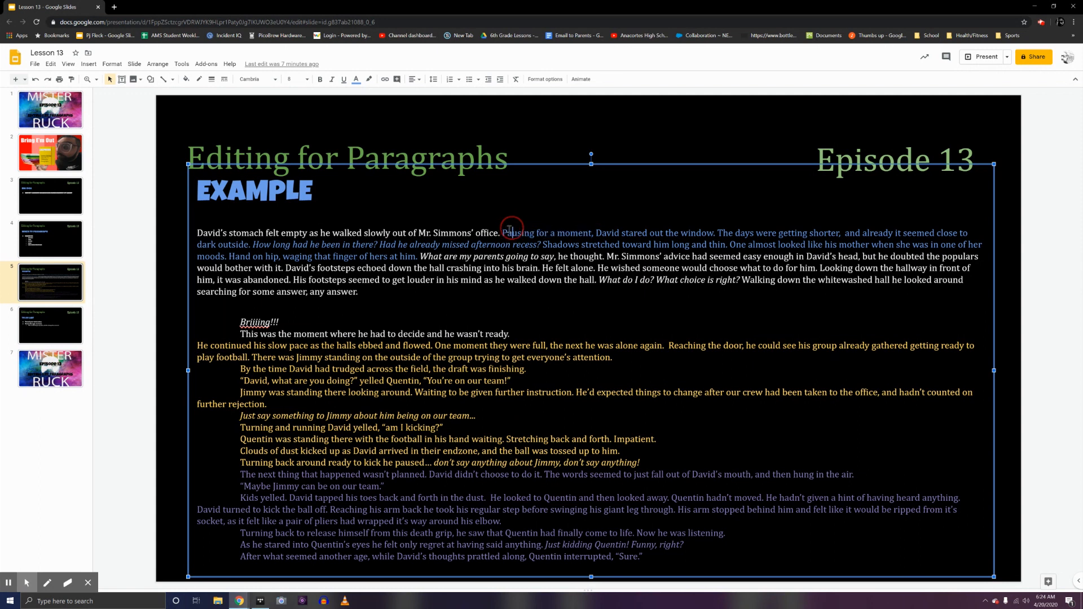
pyautogui.click(500, 232)
pyautogui.press('Return')
pyautogui.press('Return')
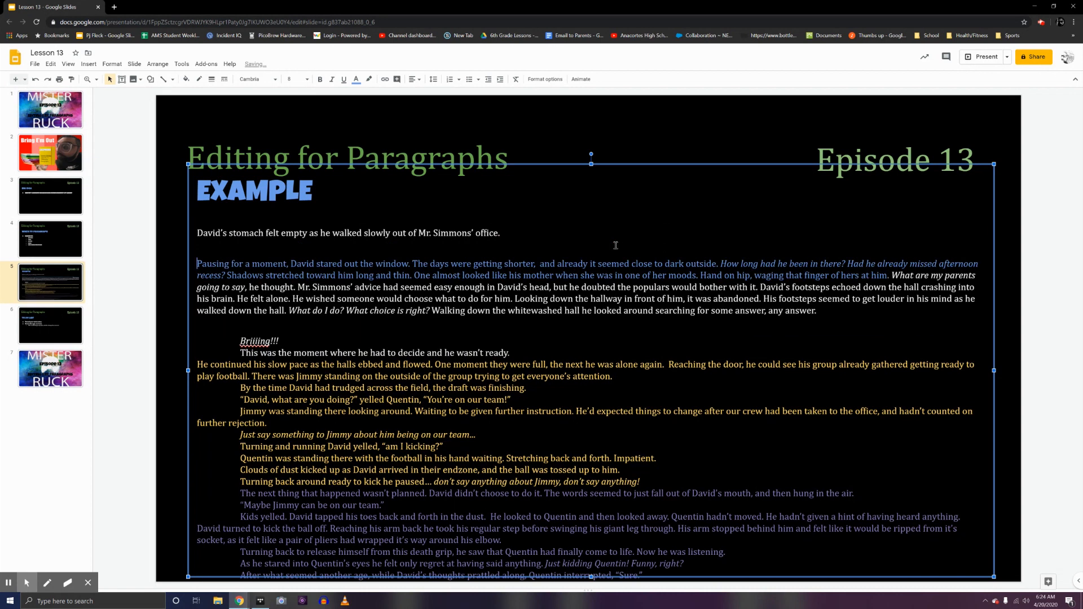
pyautogui.press('Tab')
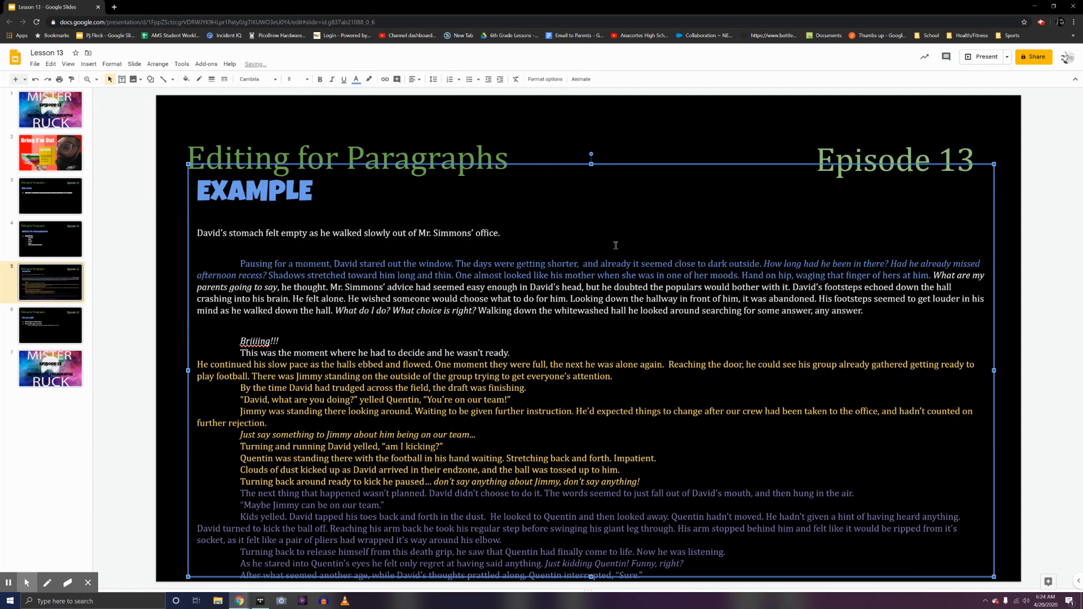
# Indent the story's opening sentence about the empty stomach as a first paragraph line.
pyautogui.click(197, 232)
pyautogui.press('Tab')
pyautogui.click(251, 245)
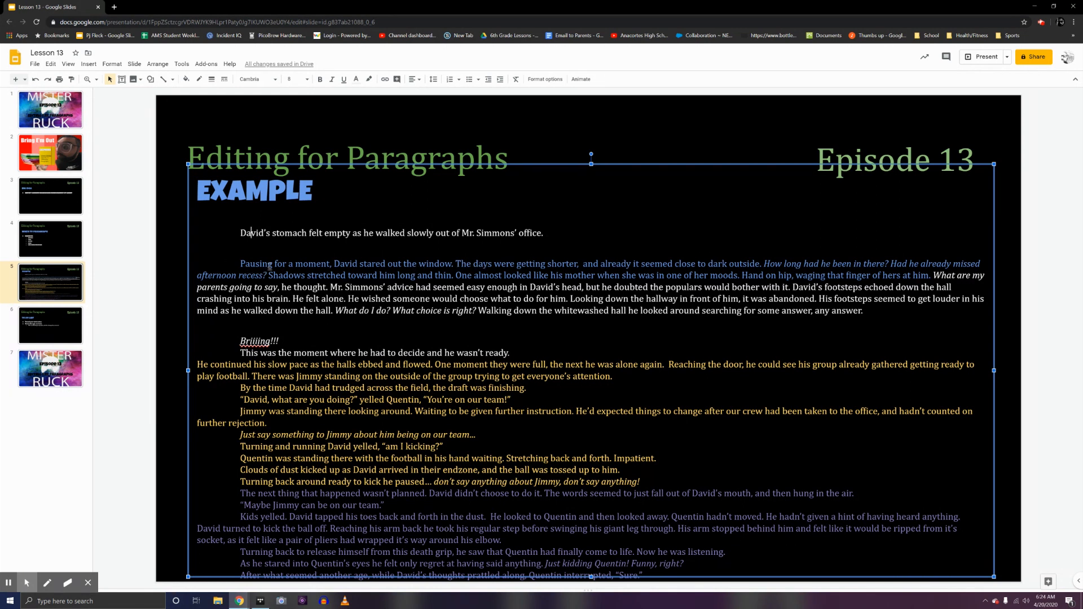
# Break the blue text after "close to dark outside." so a new paragraph starts at "How long had he been in there?".
pyautogui.click(766, 264)
pyautogui.press('Return')
pyautogui.press('Return')
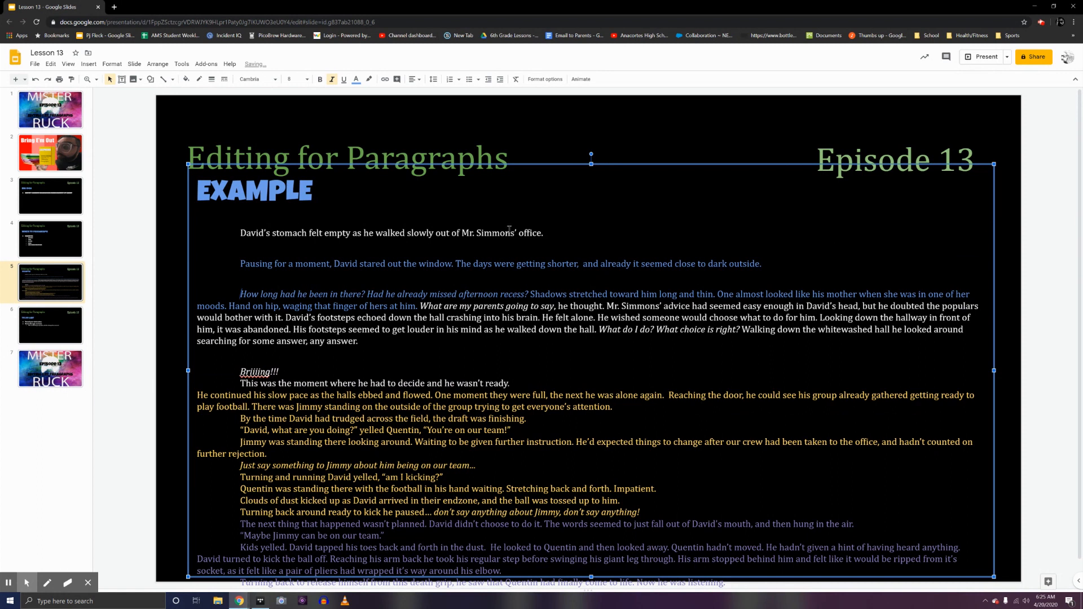
# Remove the space after paragraph from the story's first two paragraphs.
pyautogui.moveTo(240, 224); pyautogui.dragTo(244, 298)
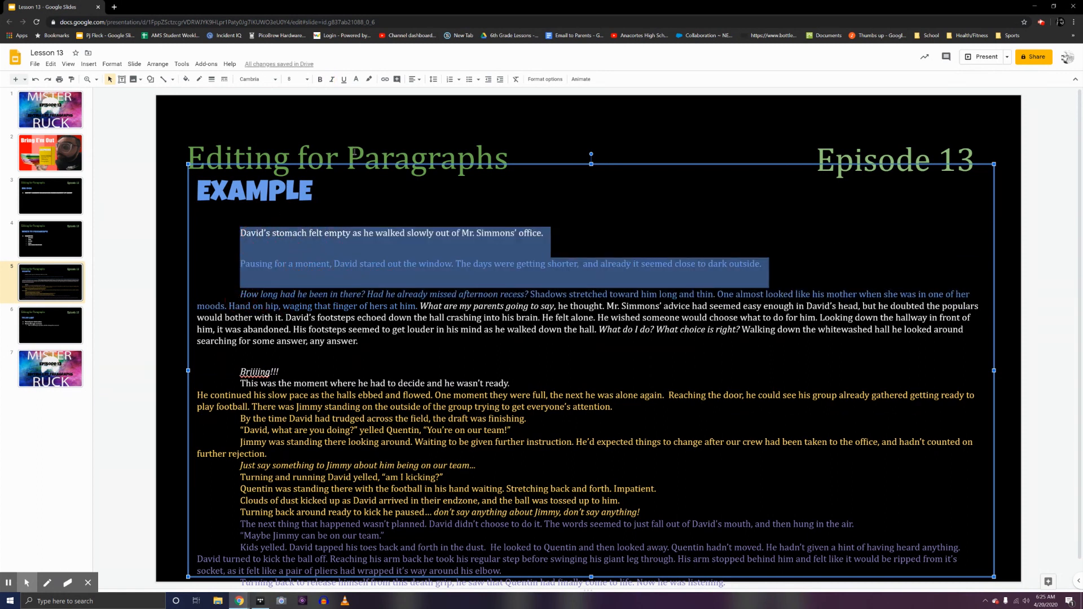
pyautogui.click(432, 79)
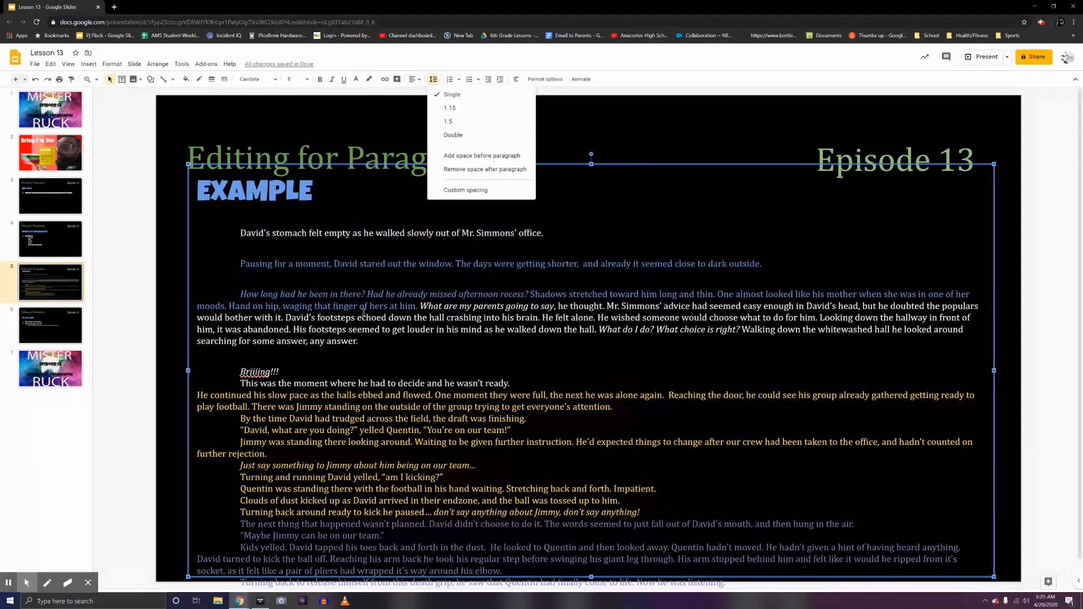
pyautogui.click(477, 170)
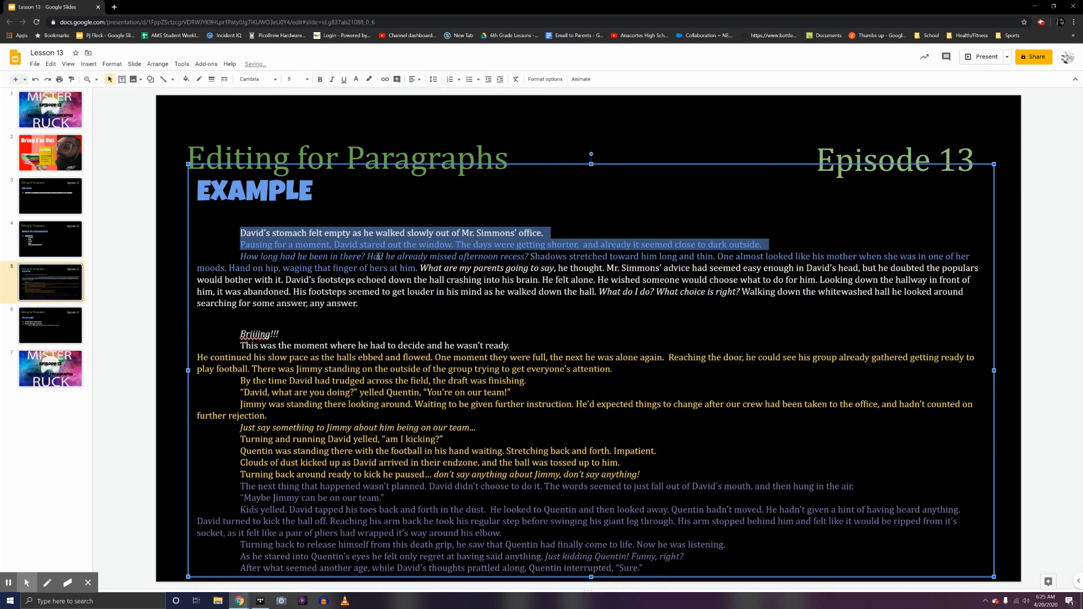
# Remove the space after the paragraph that ends with "searching for some answer, any answer.".
pyautogui.moveTo(198, 305); pyautogui.dragTo(371, 320)
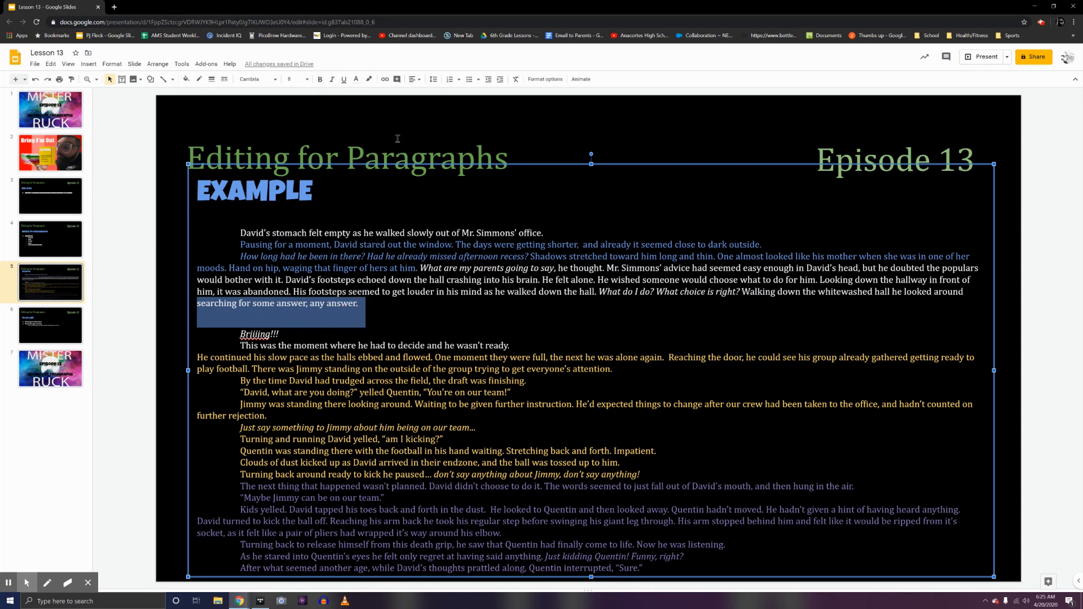
pyautogui.click(433, 80)
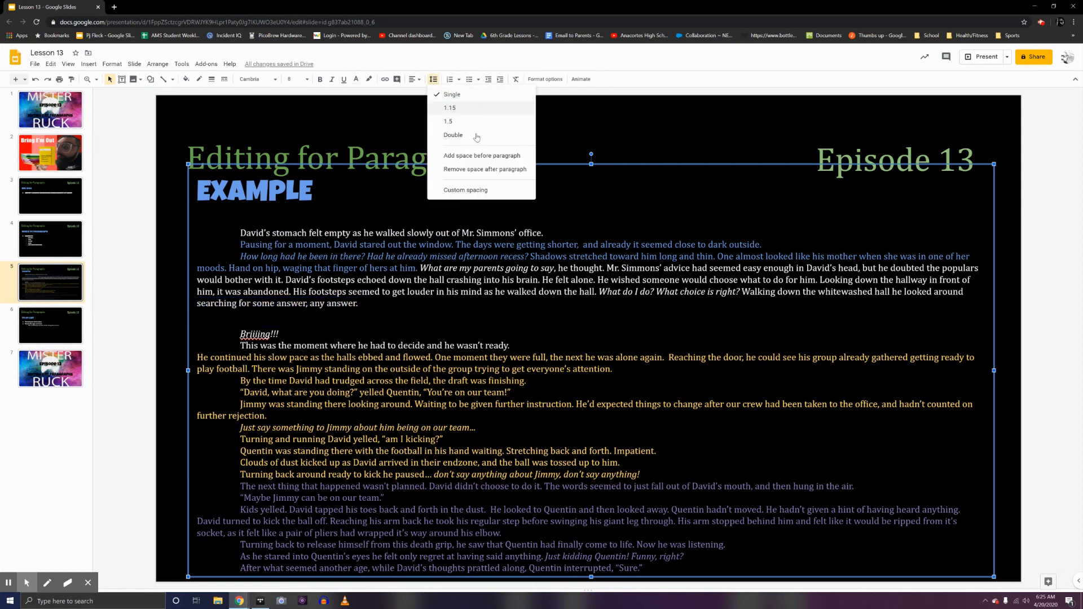
pyautogui.click(485, 169)
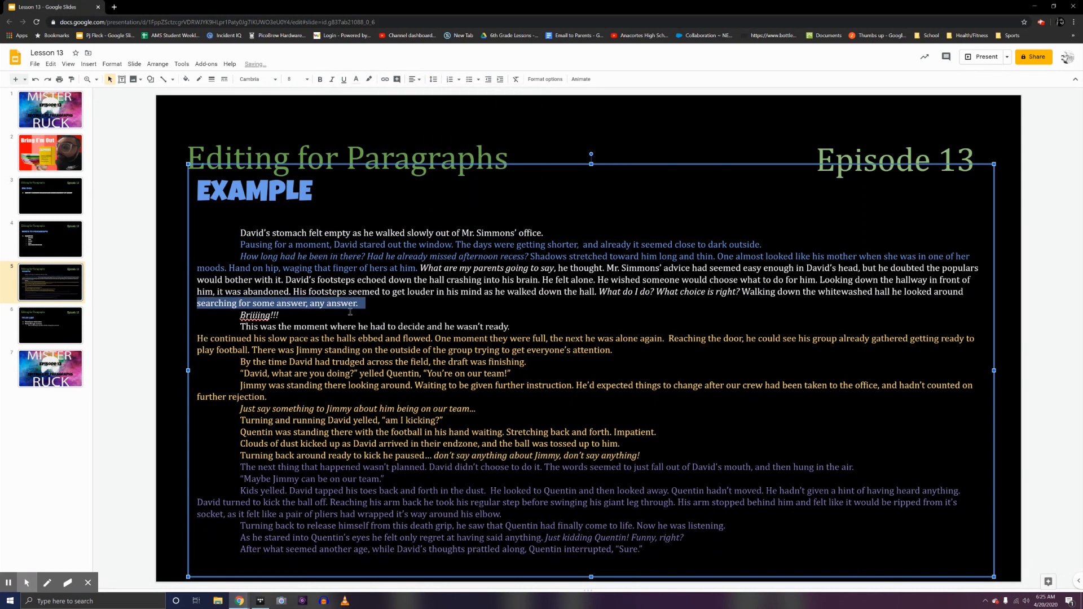
pyautogui.click(395, 282)
pyautogui.click(778, 260)
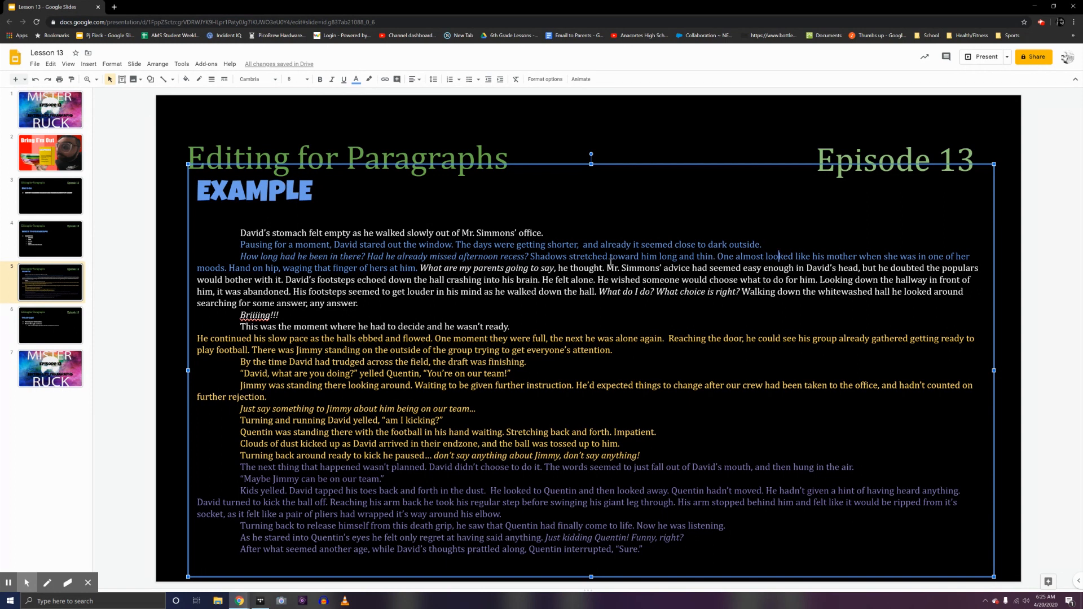
# Start new paragraphs at "Shadows stretched toward him" and at "What are my parents going to say".
pyautogui.click(531, 258)
pyautogui.press('Return')
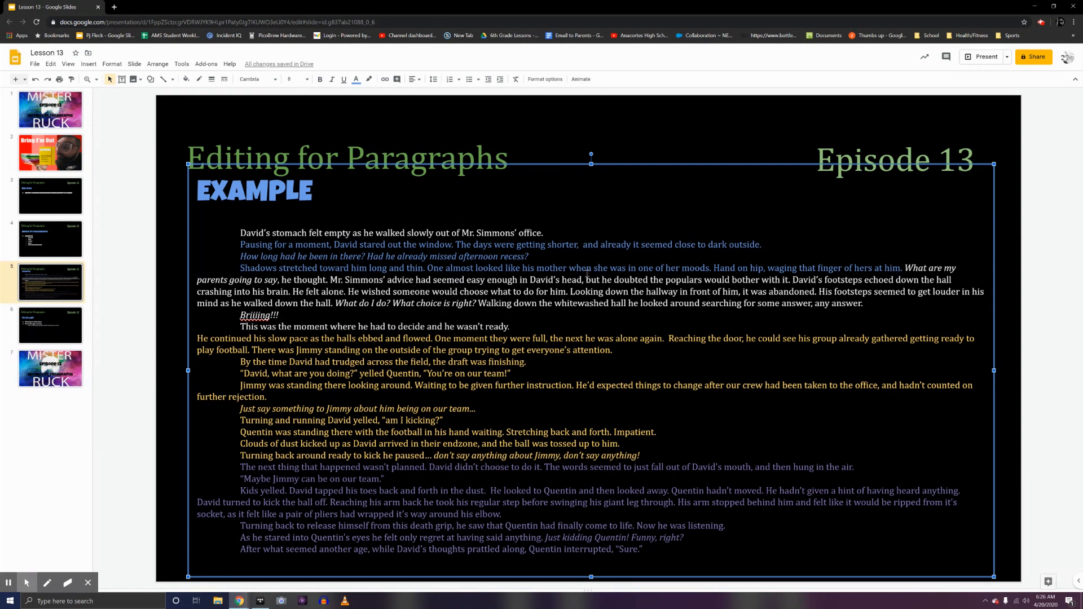
pyautogui.click(900, 265)
pyautogui.moveTo(900, 265); pyautogui.dragTo(501, 268)
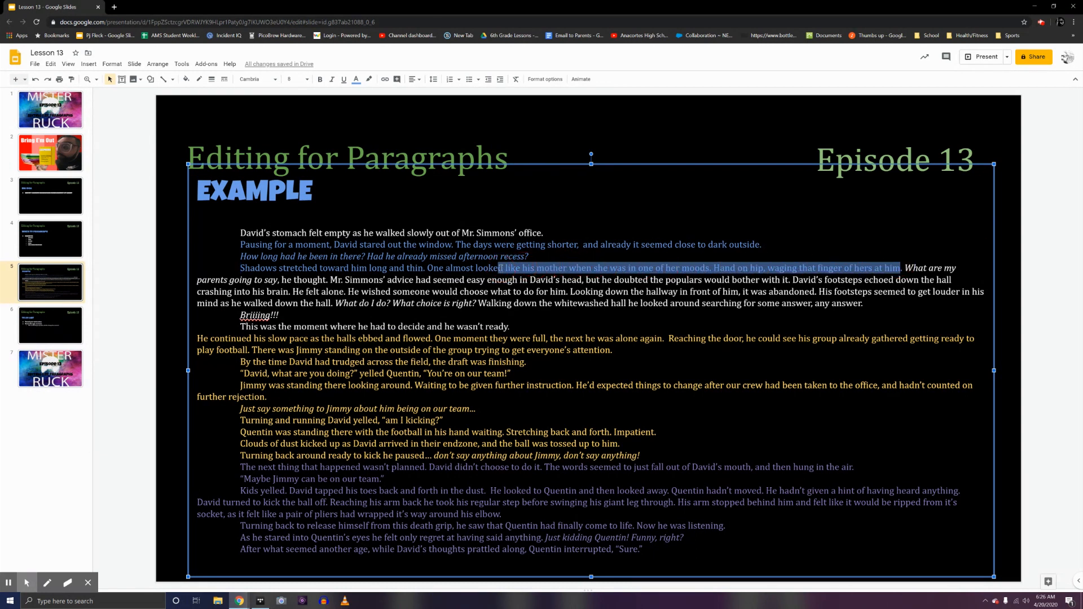
pyautogui.click(928, 269)
pyautogui.click(906, 267)
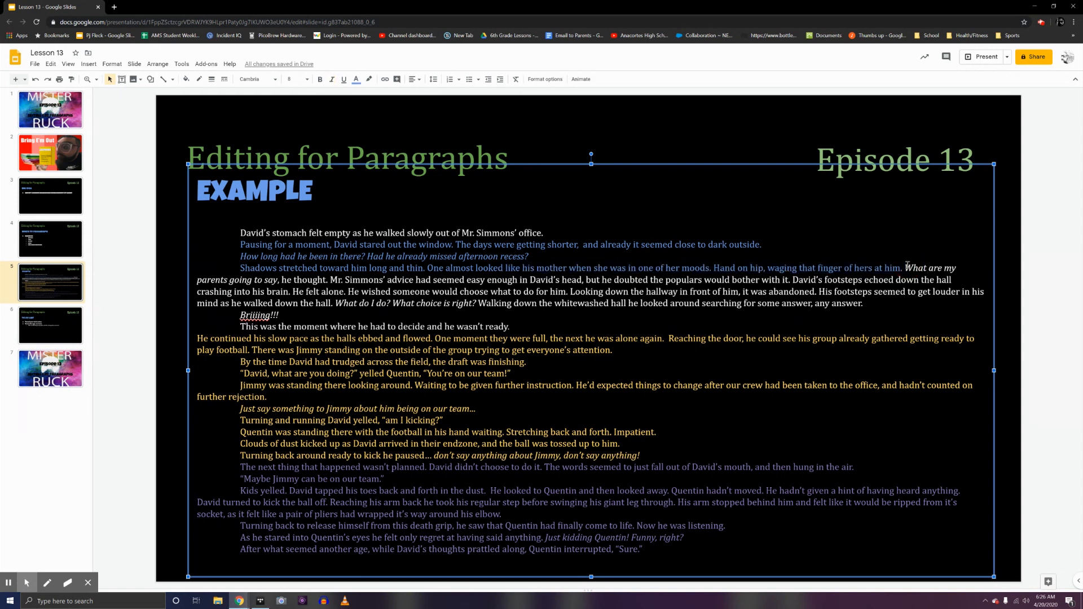
pyautogui.press('Return')
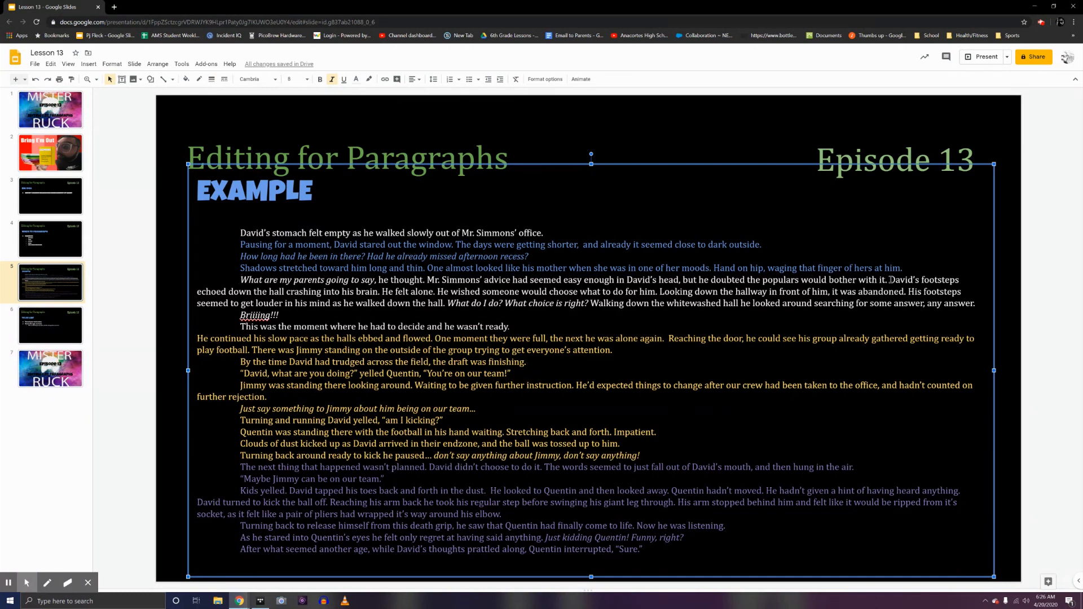
# Start new paragraphs at the sentence about footsteps echoing down the hall and at "Looking down the hallway".
pyautogui.click(890, 279)
pyautogui.press('Return')
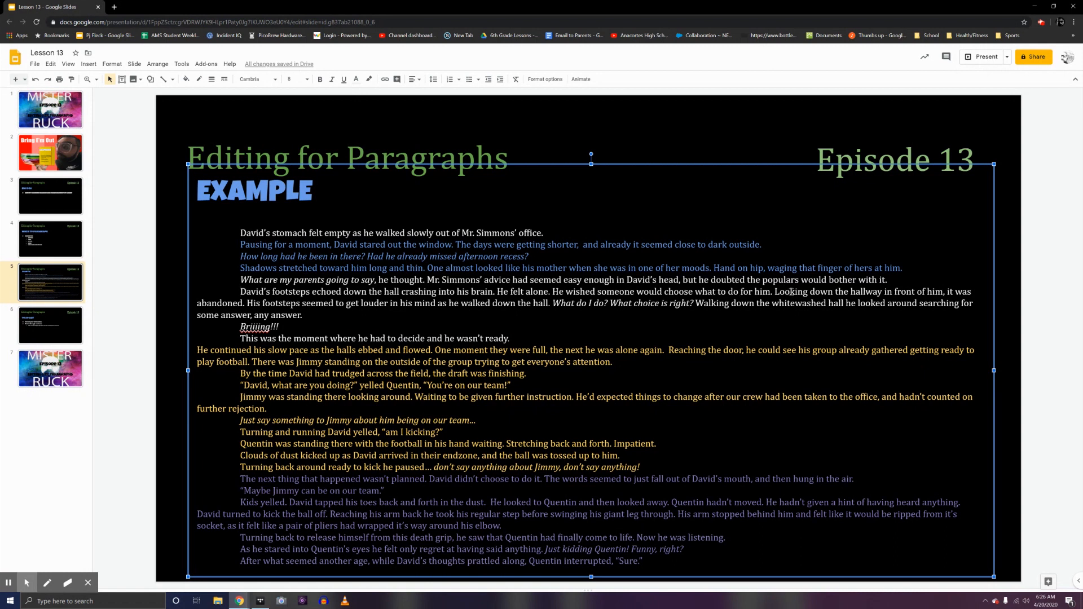
pyautogui.click(773, 291)
pyautogui.press('Return')
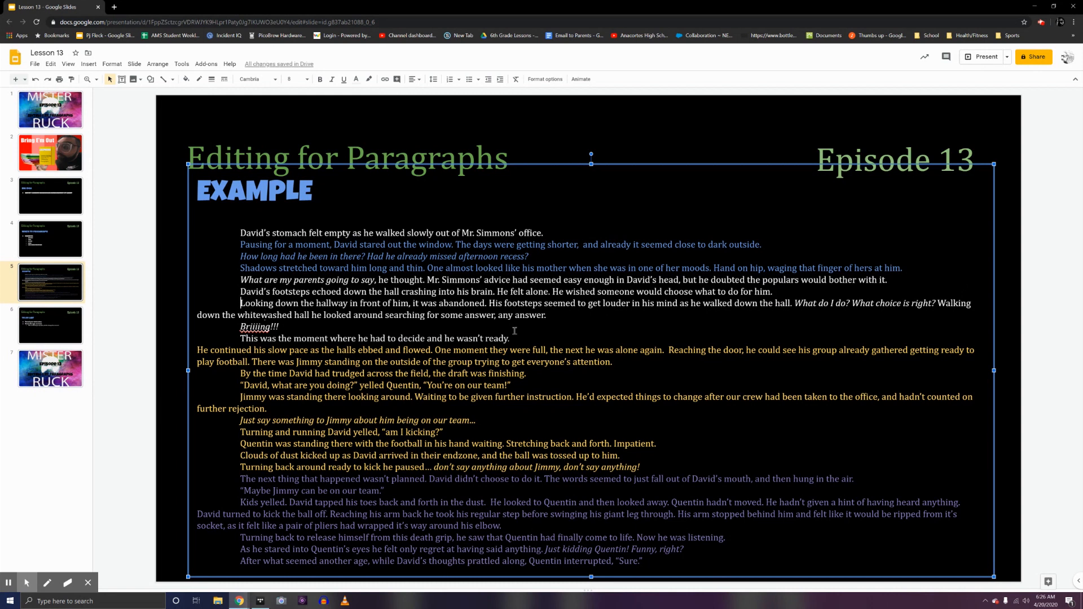
# Start new paragraphs at "His footsteps seemed to get louder" and at "What do I do? What choice is right?".
pyautogui.click(489, 303)
pyautogui.press('Return')
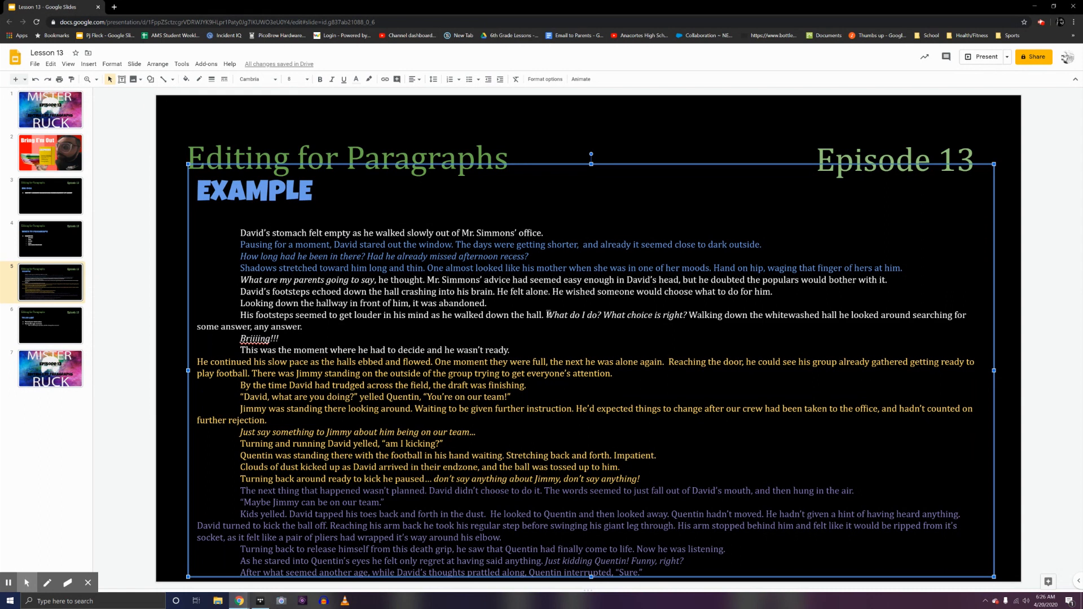
pyautogui.click(547, 314)
pyautogui.press('Return')
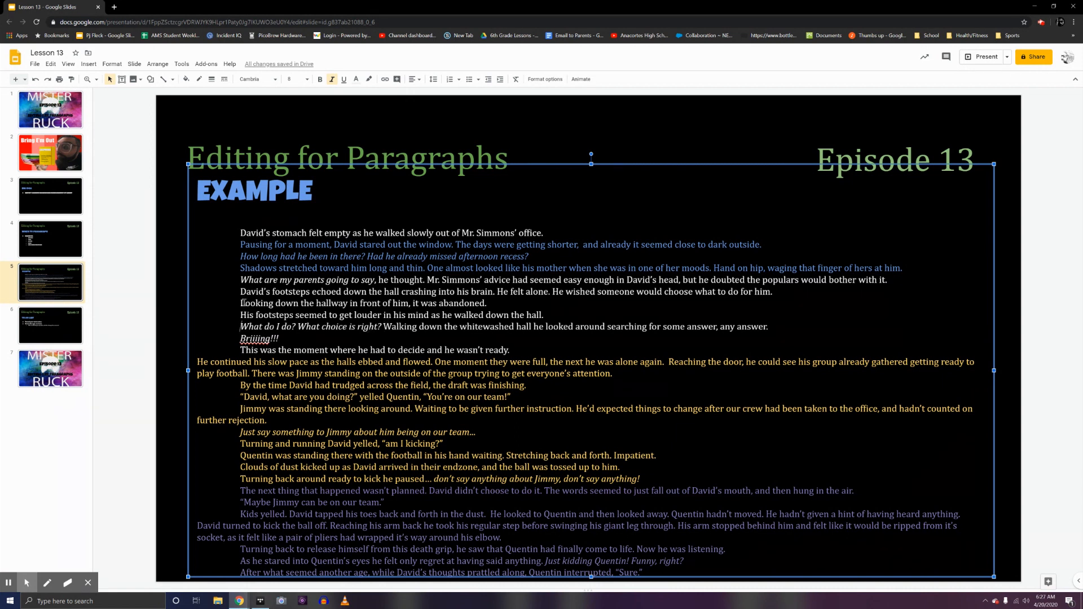
# Examine the three short hallway paragraphs, from the echoing footsteps to "as he walked down the hall", for whether they belong together.
pyautogui.click(241, 316)
pyautogui.moveTo(558, 317); pyautogui.dragTo(257, 292)
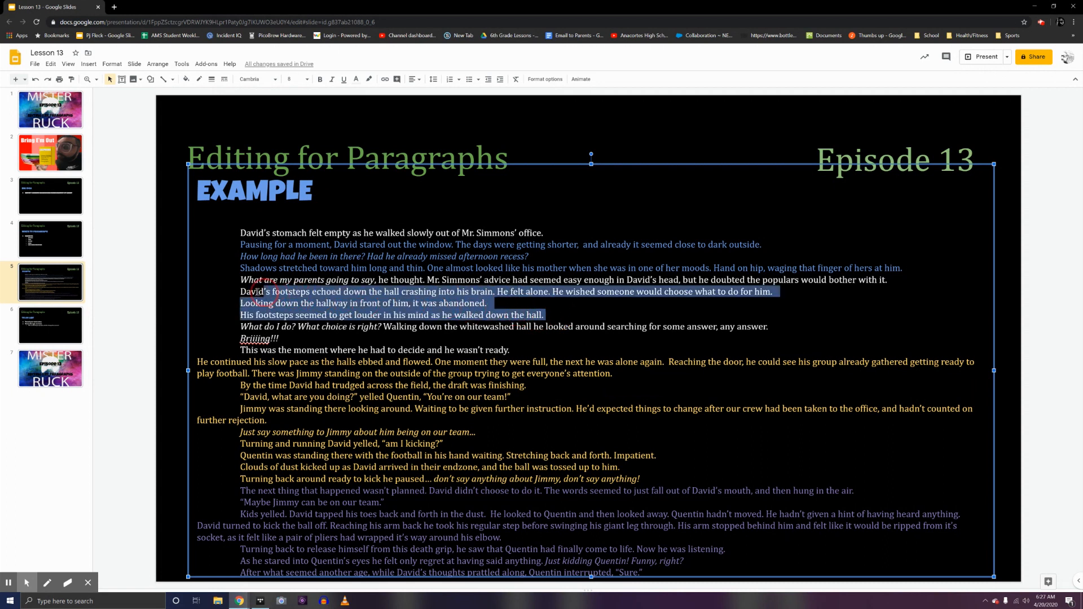
pyautogui.click(556, 316)
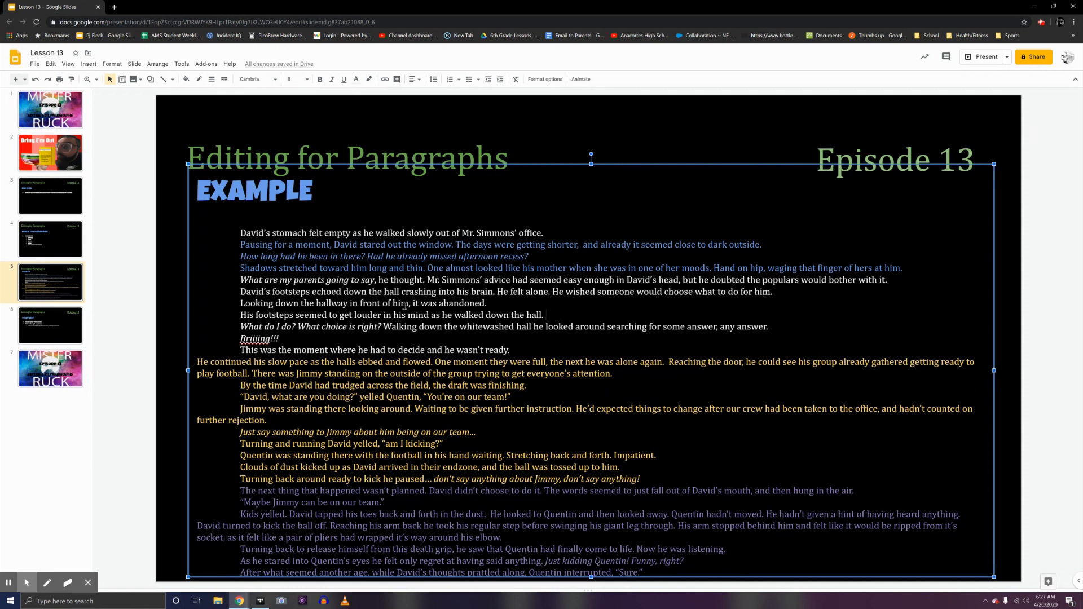
pyautogui.click(549, 314)
pyautogui.moveTo(549, 314); pyautogui.dragTo(228, 289)
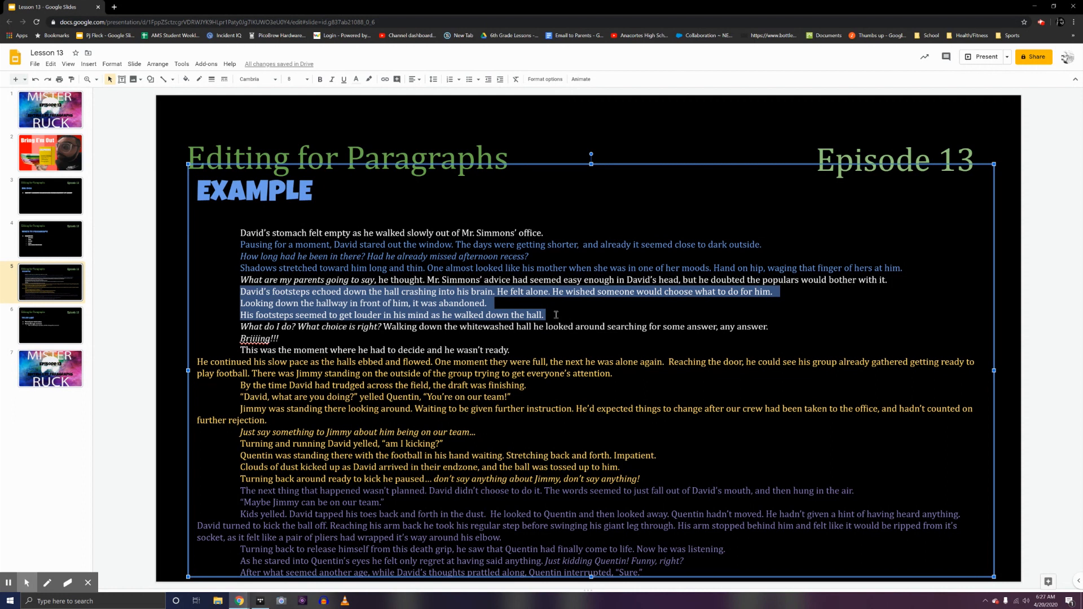
pyautogui.click(556, 315)
pyautogui.moveTo(556, 315); pyautogui.dragTo(223, 296)
pyautogui.click(583, 316)
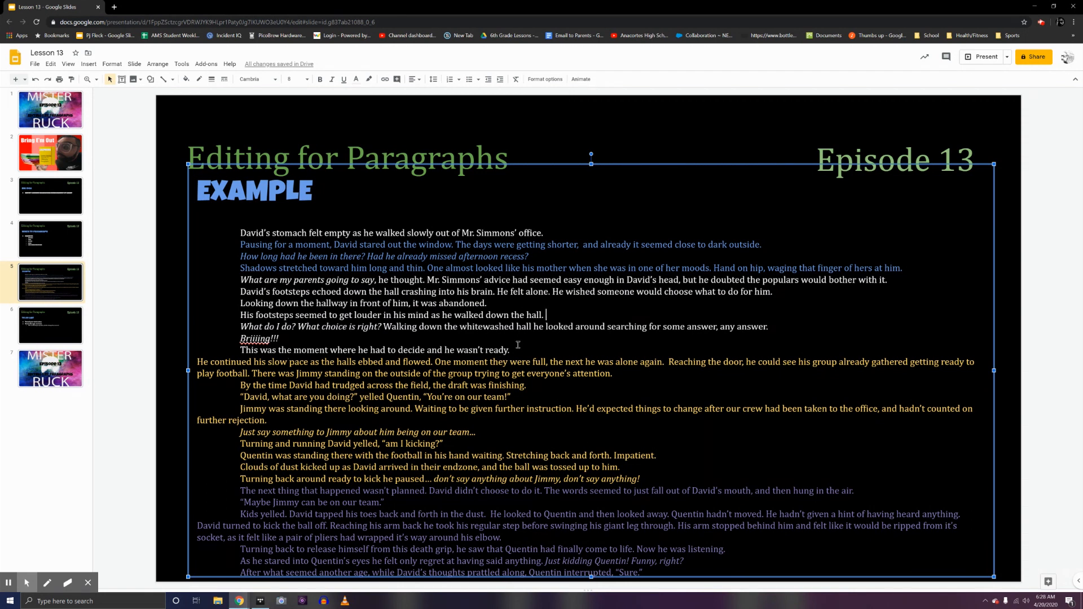
# Indent the first line of the yellow paragraph that begins "He continued his slow pace".
pyautogui.moveTo(516, 349); pyautogui.dragTo(251, 351)
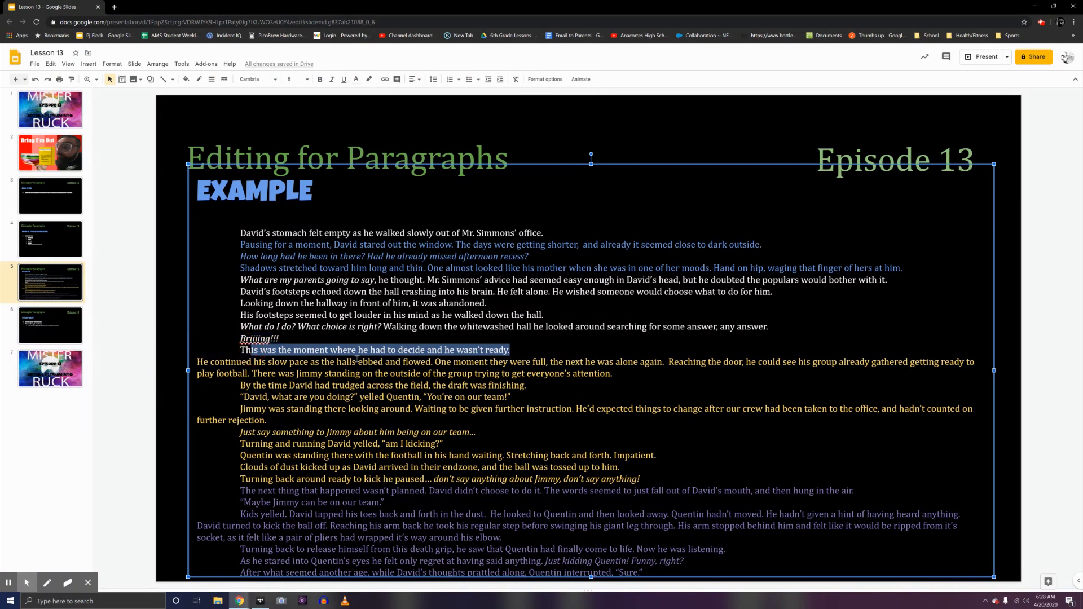
pyautogui.click(200, 362)
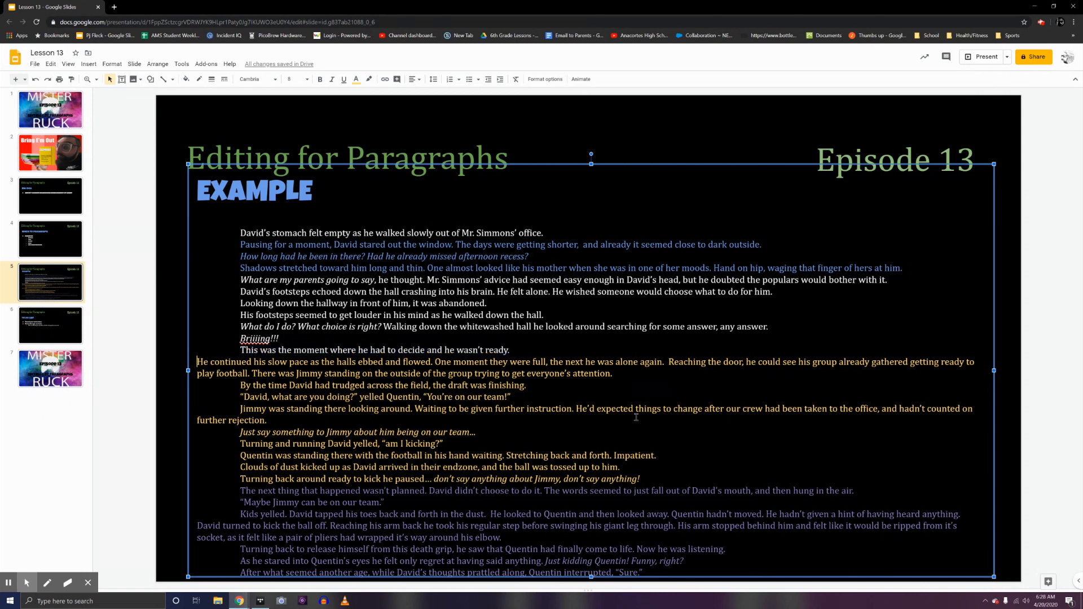
pyautogui.press('Tab')
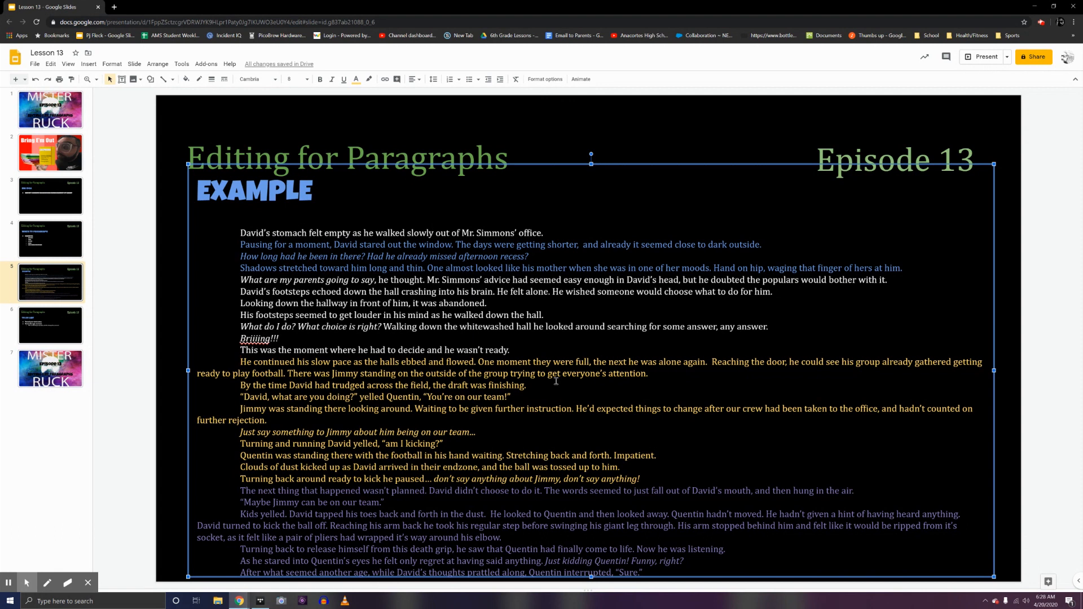
# Review the paragraph breaks in the edited story, from the opening line through the hallway and football sections to the end.
pyautogui.moveTo(651, 373); pyautogui.dragTo(145, 369)
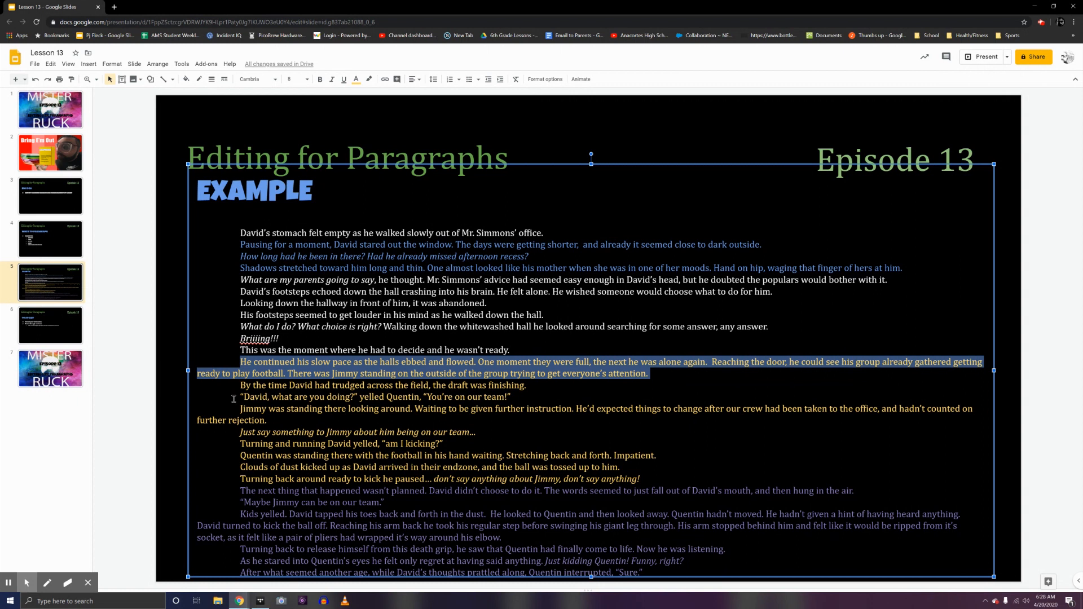
pyautogui.click(522, 401)
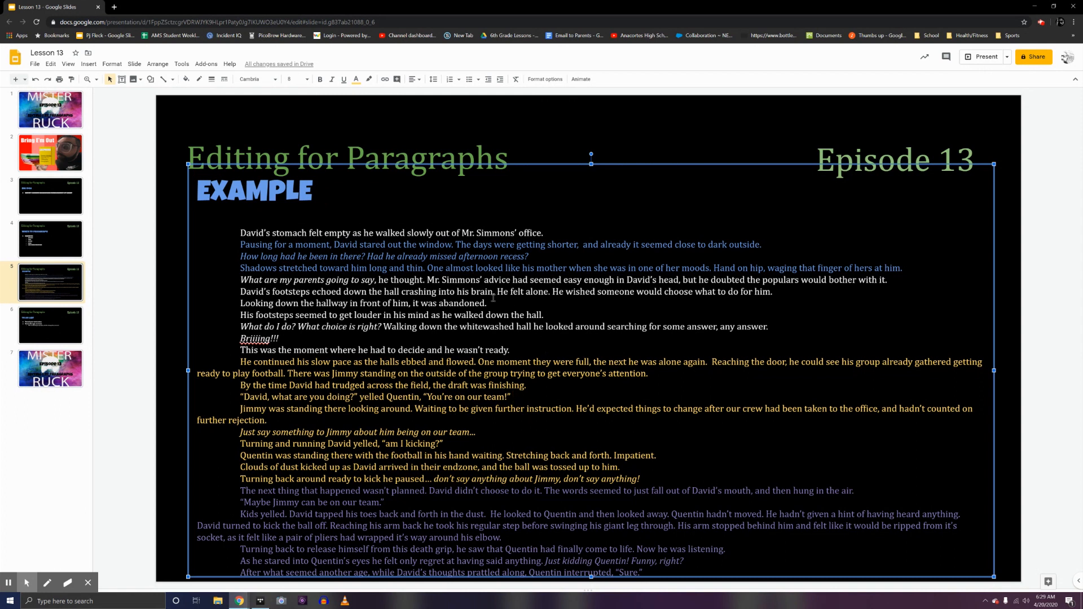
pyautogui.moveTo(284, 339); pyautogui.dragTo(254, 269)
pyautogui.click(293, 338)
pyautogui.moveTo(240, 289); pyautogui.dragTo(592, 291)
pyautogui.click(307, 303)
pyautogui.click(297, 327)
pyautogui.click(242, 232)
pyautogui.moveTo(242, 232); pyautogui.dragTo(683, 587)
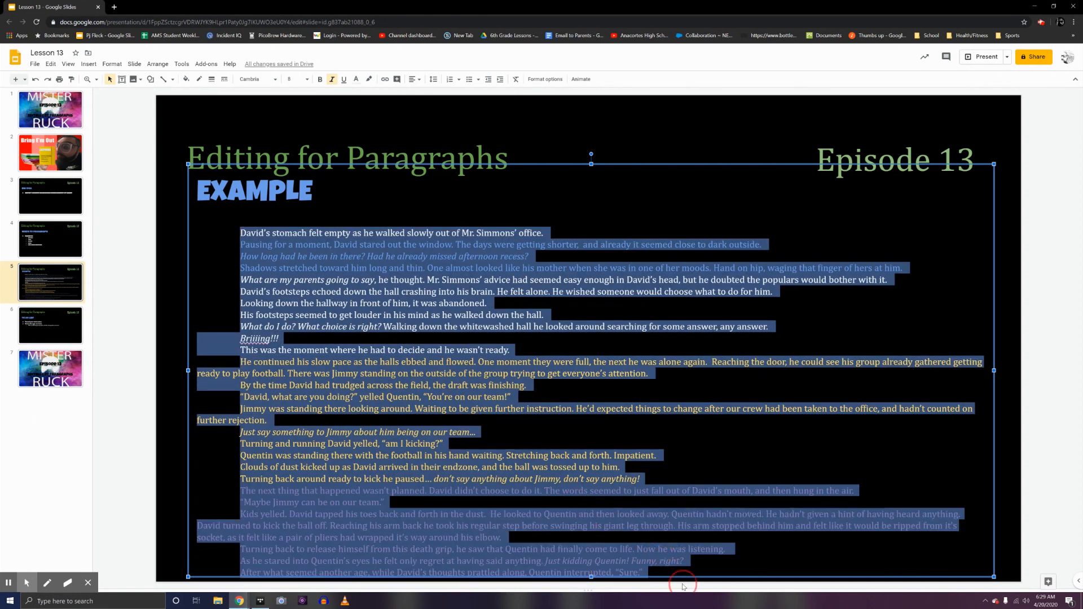
pyautogui.click(422, 304)
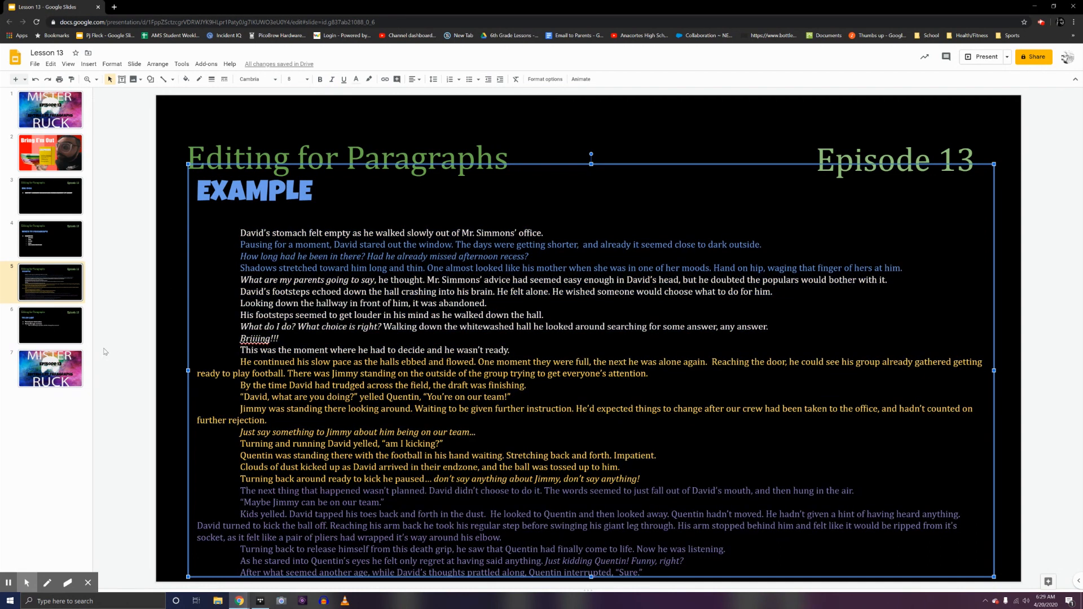
# Open the To Do List slide and present it full screen.
pyautogui.click(57, 331)
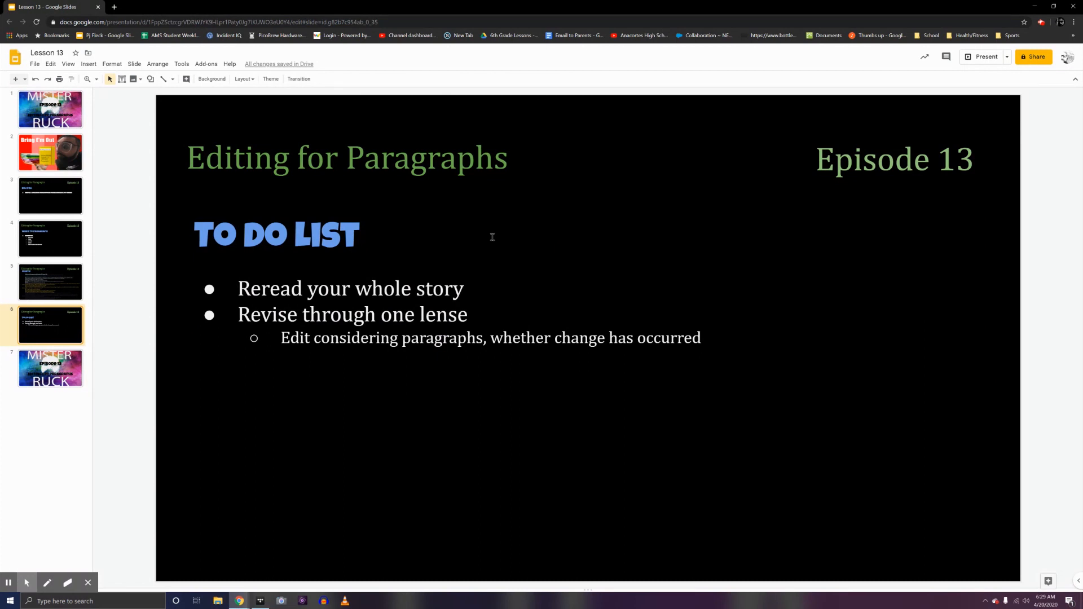
pyautogui.click(996, 60)
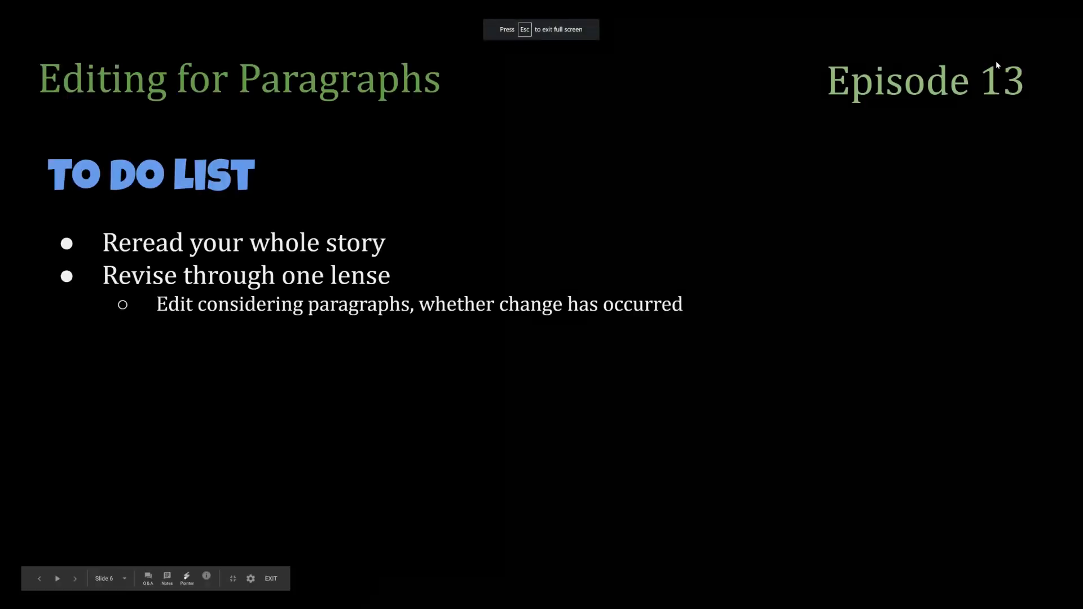